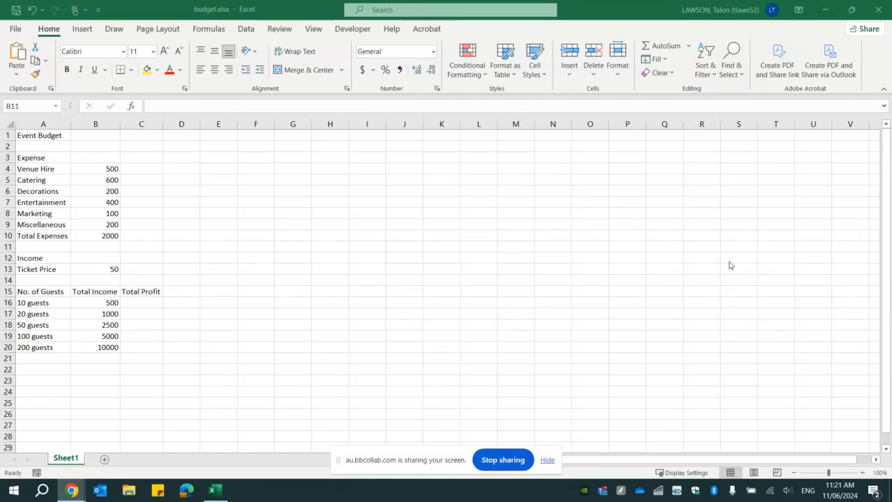
- Inspect the 10-guest total income and the SUM formula behind Total Expenses
{"action": "left_click", "coordinate": [154, 307]}
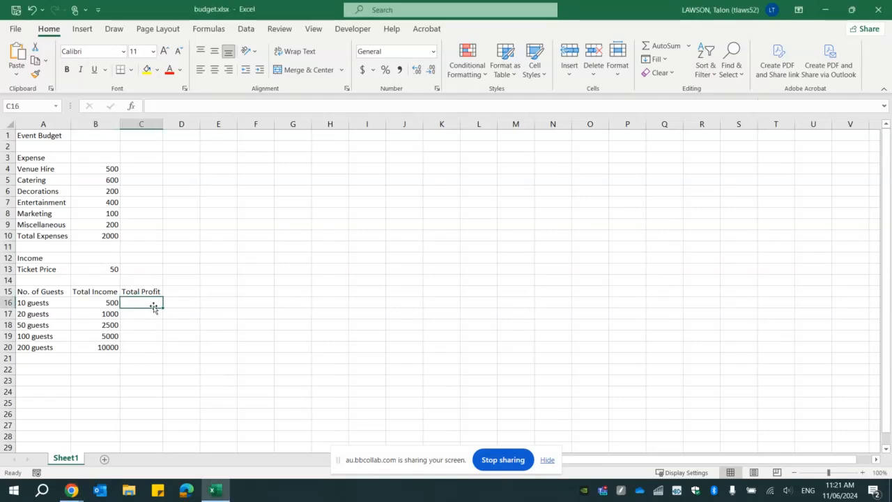
{"action": "left_click", "coordinate": [103, 300]}
{"action": "left_click", "coordinate": [109, 235]}
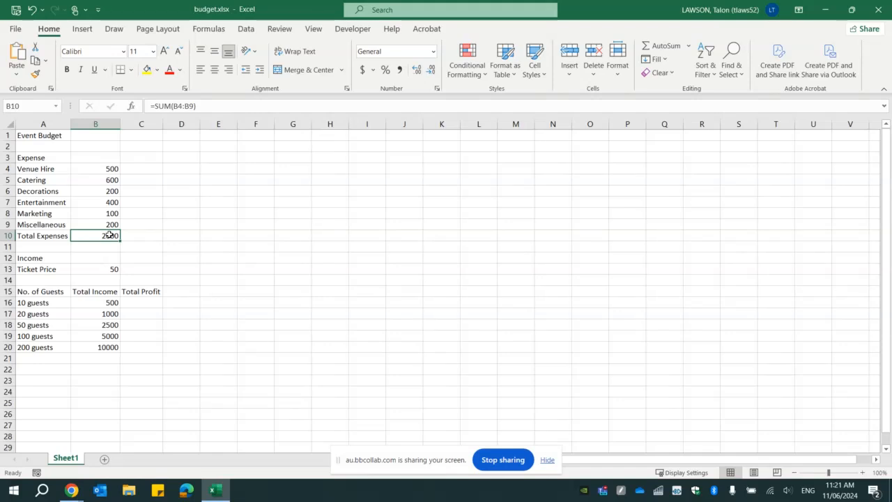
- Enter =B16-B10 in C16 so the 10-guest profit shows -1500
{"action": "left_click", "coordinate": [143, 305]}
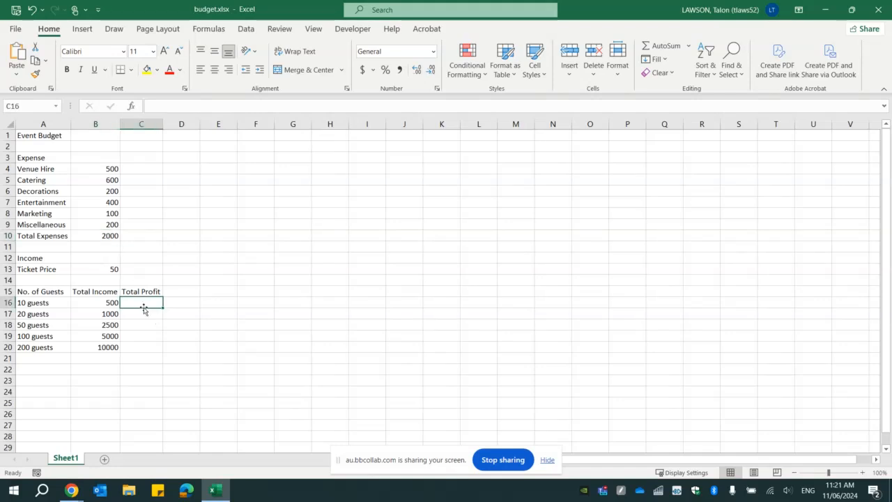
{"action": "type", "text": "="}
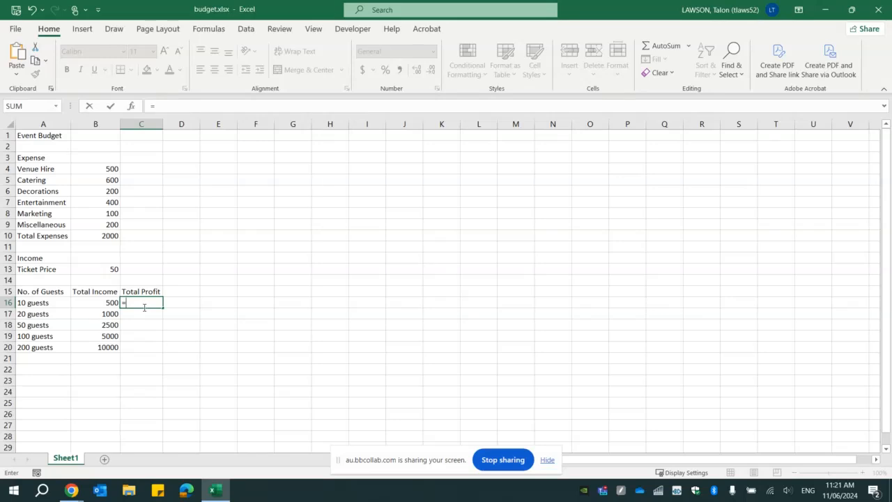
{"action": "left_click", "coordinate": [91, 299]}
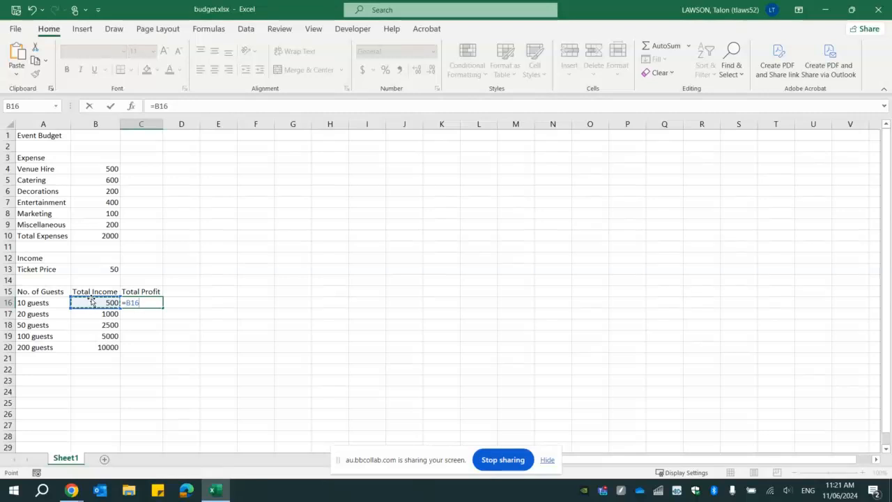
{"action": "type", "text": "-"}
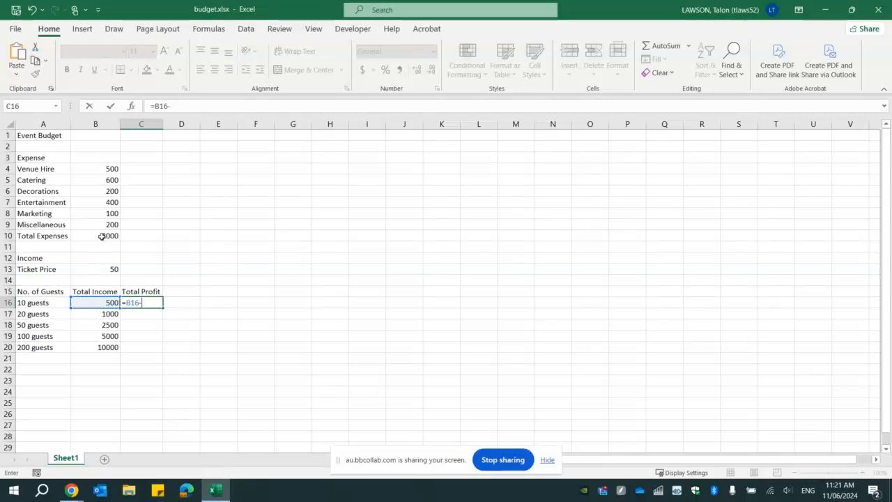
{"action": "left_click", "coordinate": [102, 237]}
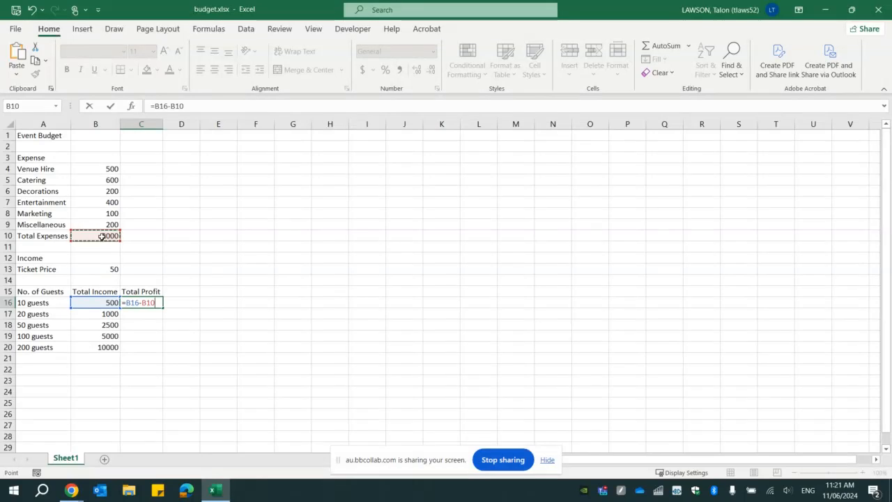
{"action": "key", "text": "Return"}
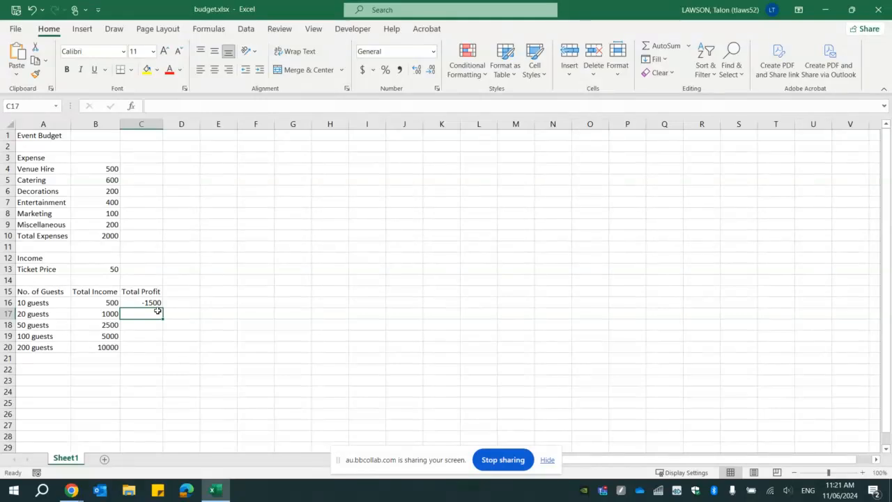
{"action": "left_click", "coordinate": [101, 313]}
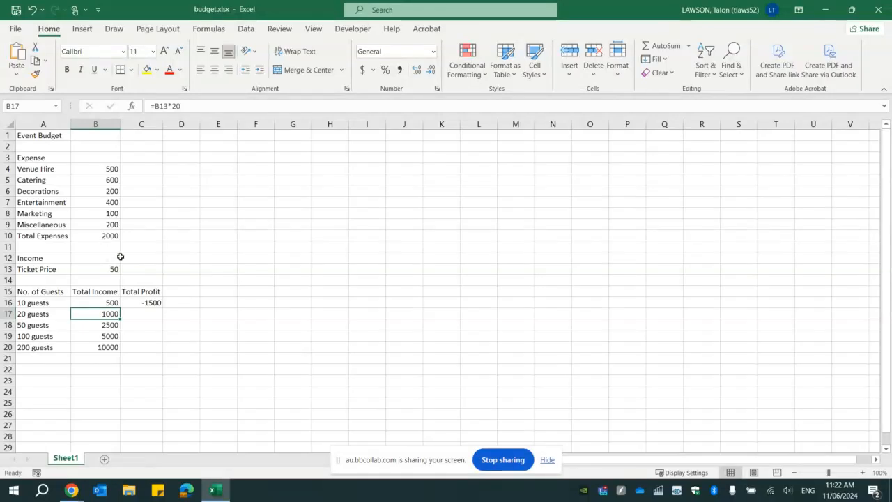
{"action": "left_click", "coordinate": [149, 313]}
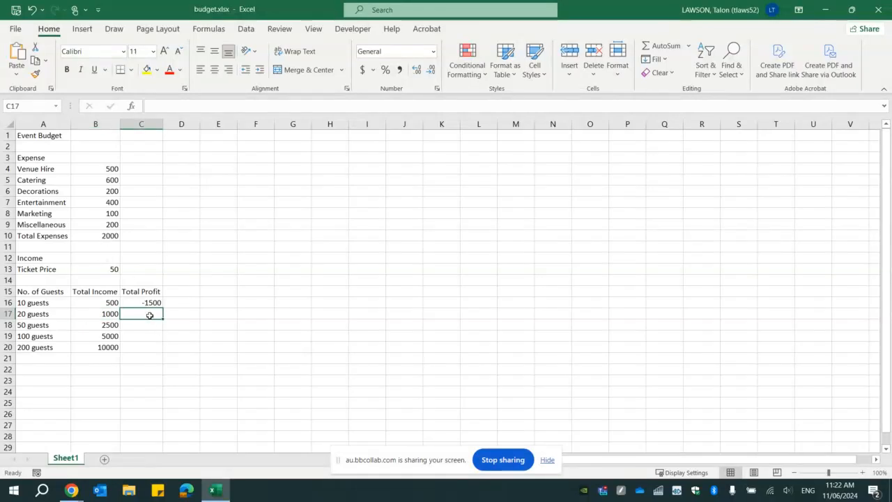
{"action": "left_click", "coordinate": [112, 233]}
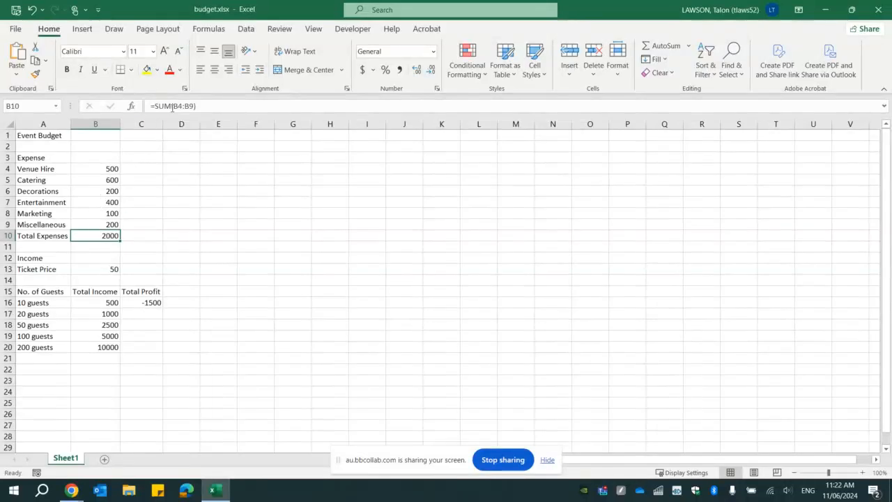
{"action": "left_click", "coordinate": [140, 318]}
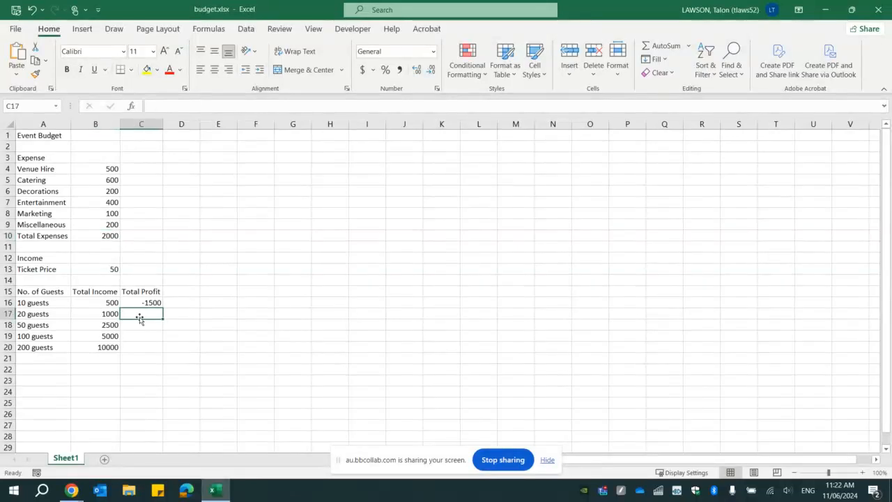
{"action": "left_click", "coordinate": [143, 335]}
{"action": "left_click", "coordinate": [144, 318]}
{"action": "left_click", "coordinate": [146, 335]}
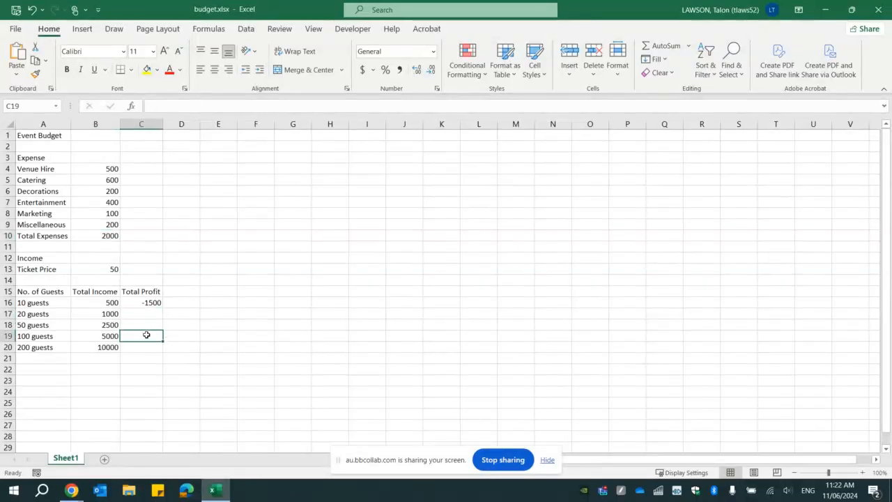
{"action": "left_click", "coordinate": [145, 347]}
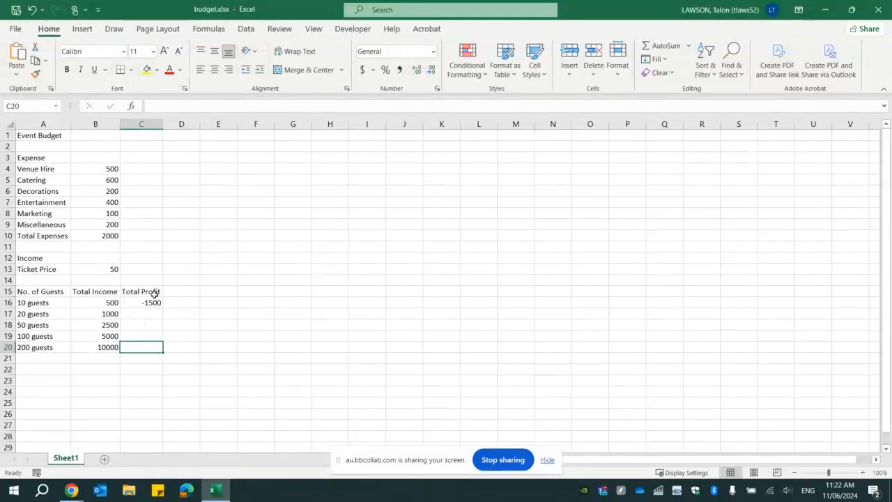
{"action": "left_click", "coordinate": [150, 304]}
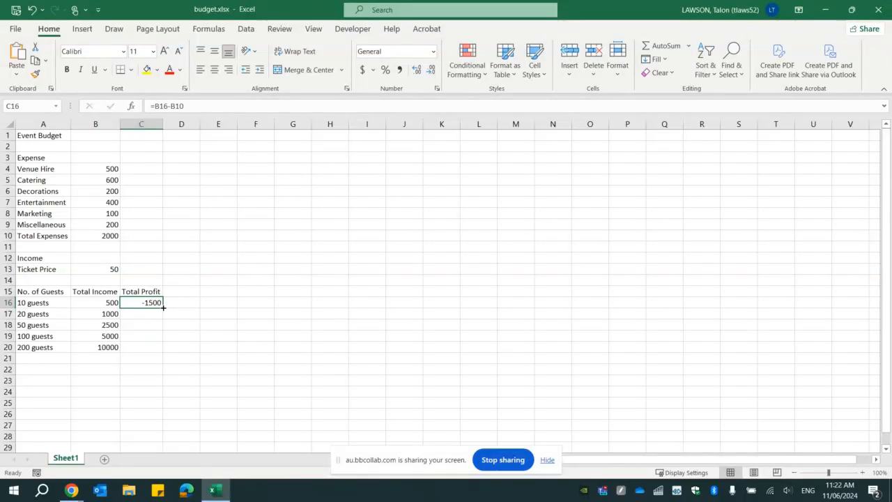
- Fill C16's profit formula down to C20 and review the copied formulas' shifted references, e.g. =B19-B13
{"action": "left_click_drag", "start_coordinate": [163, 308], "coordinate": [163, 351]}
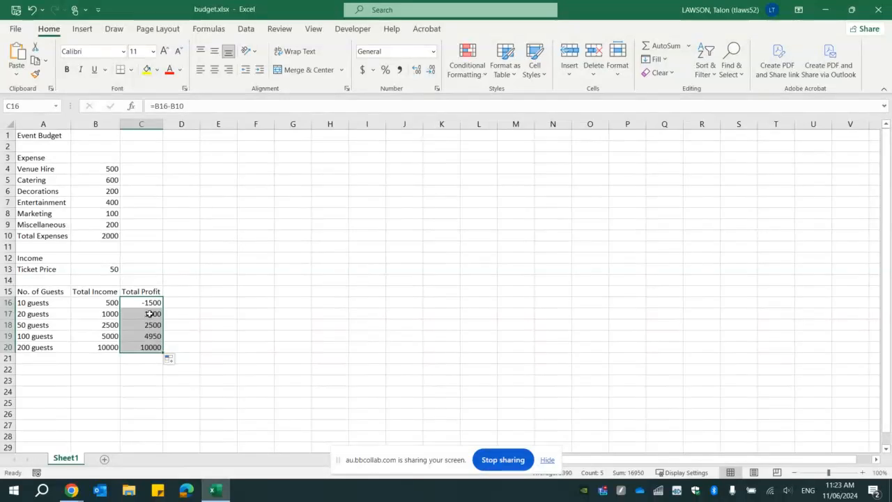
{"action": "left_click", "coordinate": [150, 313]}
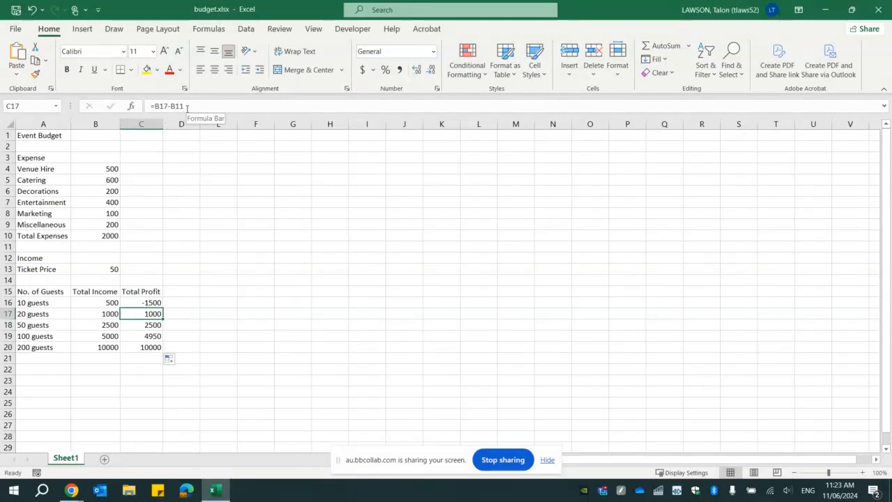
{"action": "left_click", "coordinate": [153, 324]}
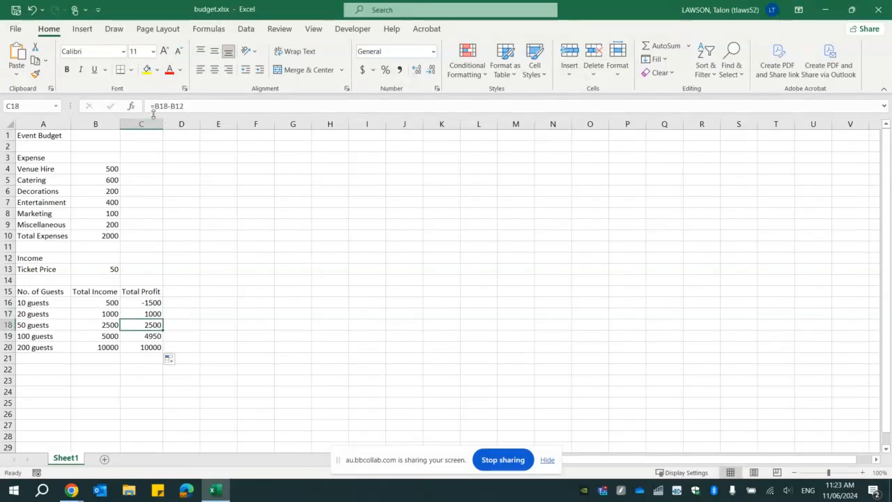
{"action": "left_click", "coordinate": [148, 338]}
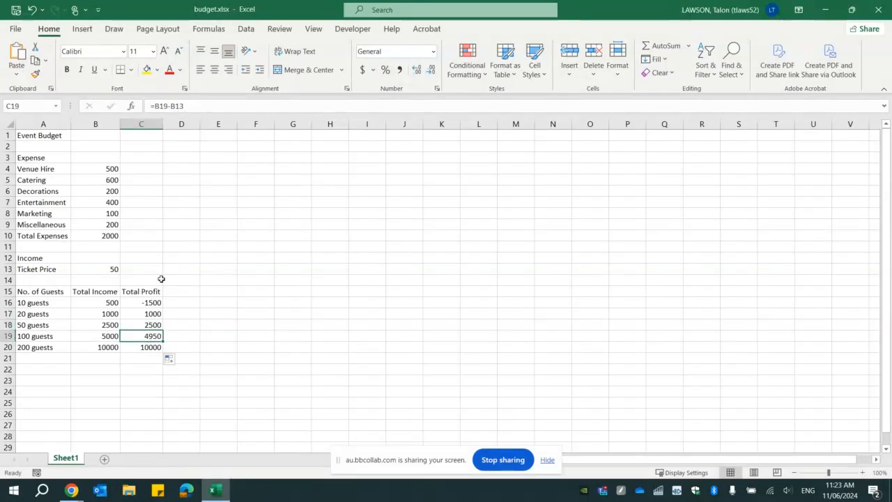
{"action": "left_click", "coordinate": [149, 347]}
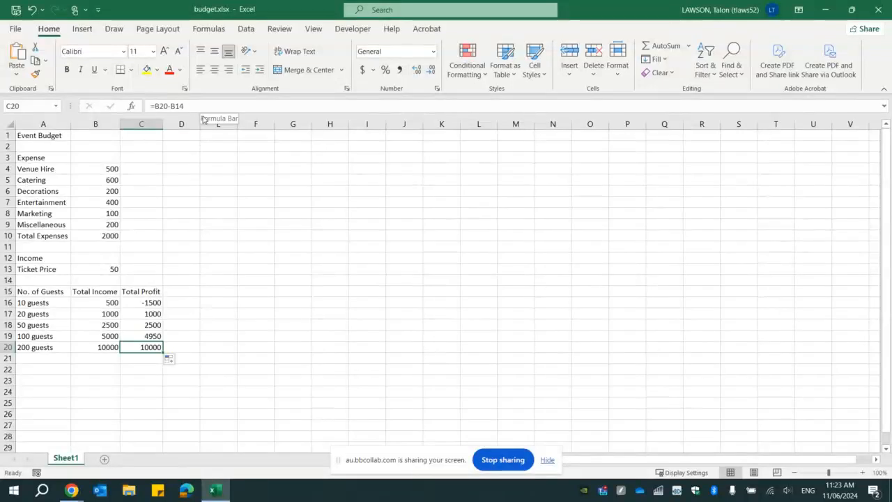
{"action": "left_click", "coordinate": [136, 335]}
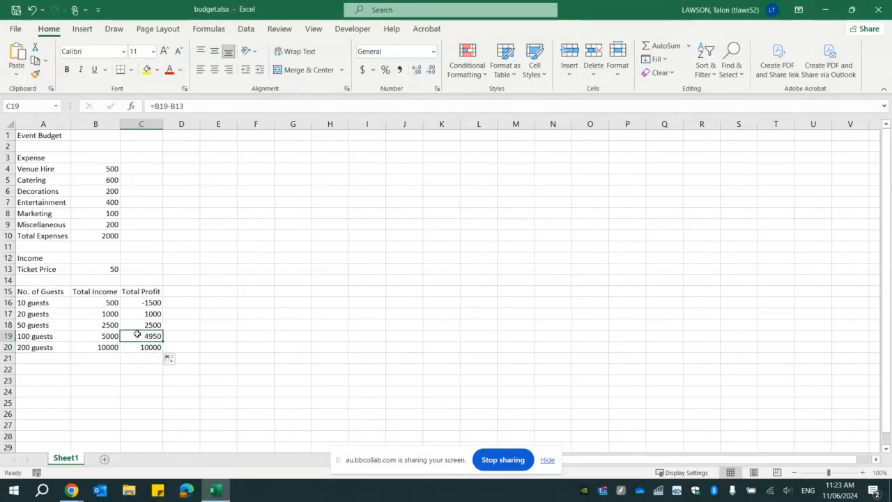
{"action": "left_click", "coordinate": [99, 325]}
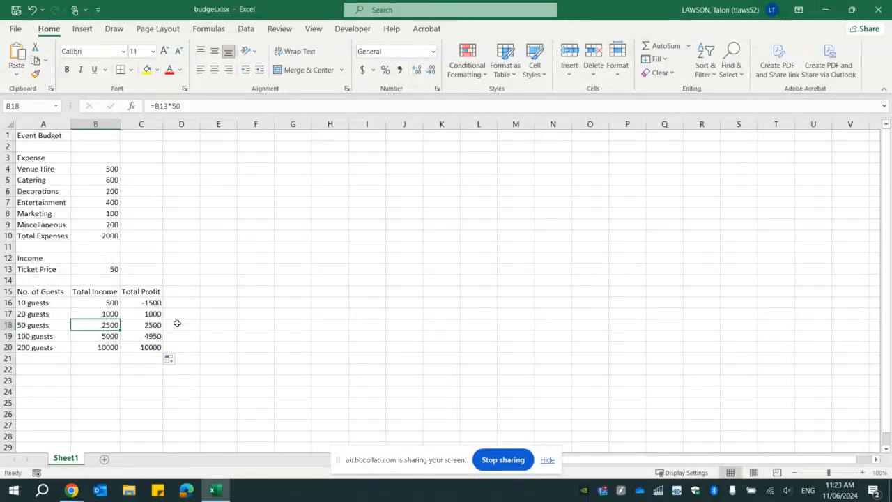
{"action": "left_click", "coordinate": [149, 307]}
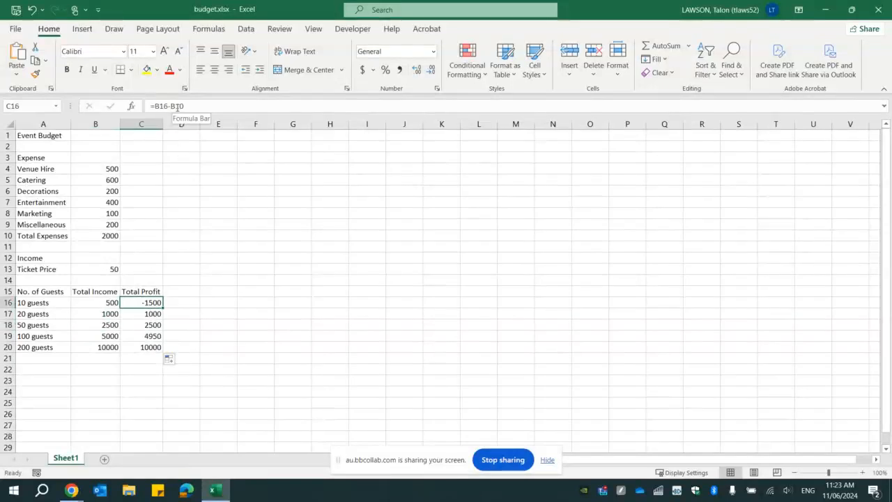
{"action": "left_click", "coordinate": [103, 300]}
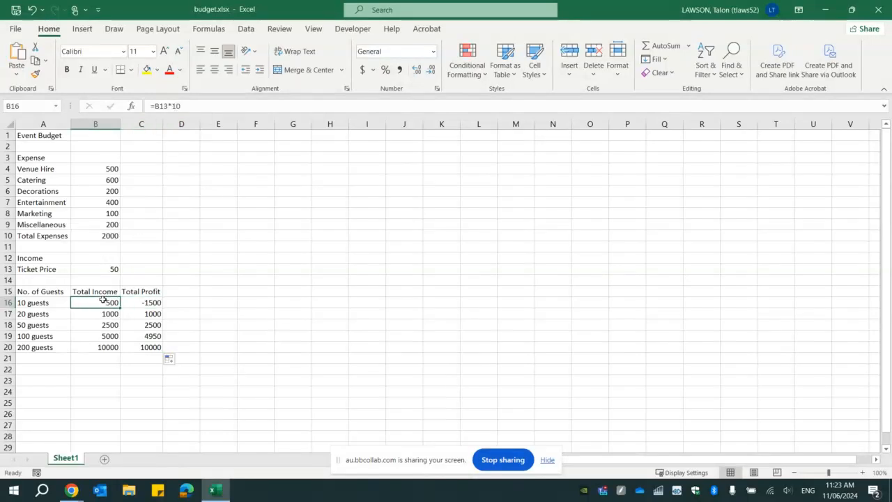
{"action": "left_click", "coordinate": [110, 239]}
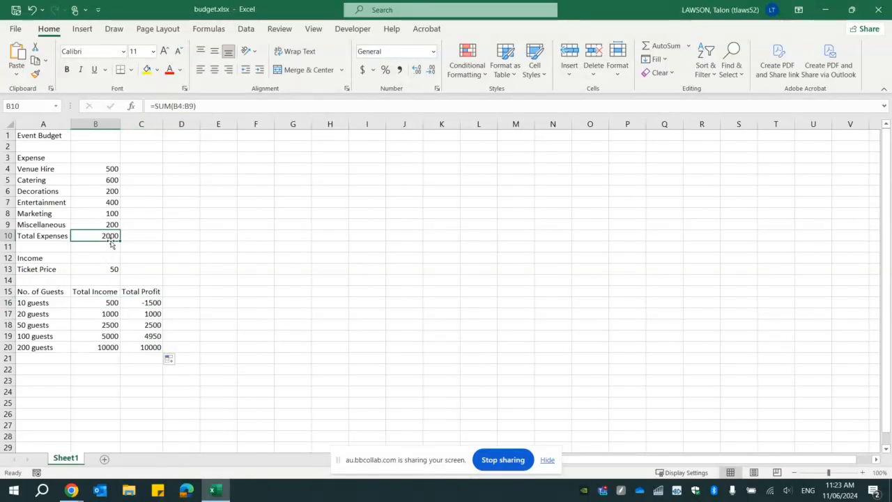
{"action": "left_click", "coordinate": [144, 313]}
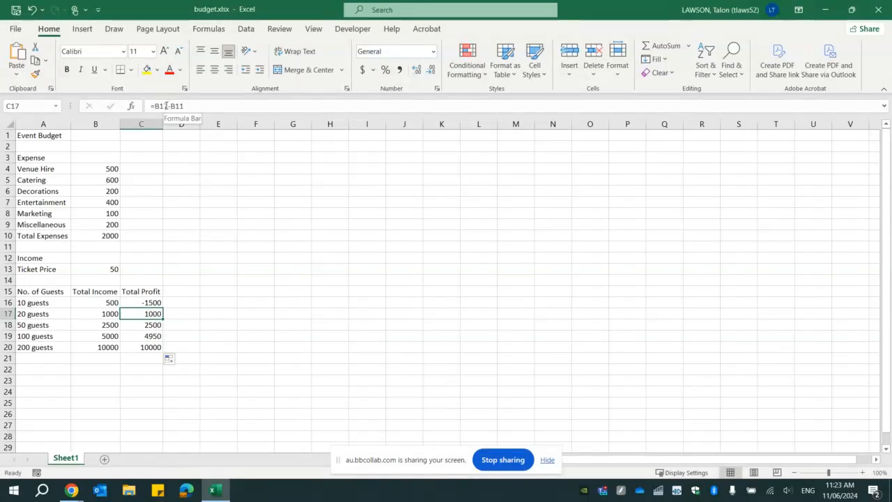
{"action": "left_click", "coordinate": [103, 317]}
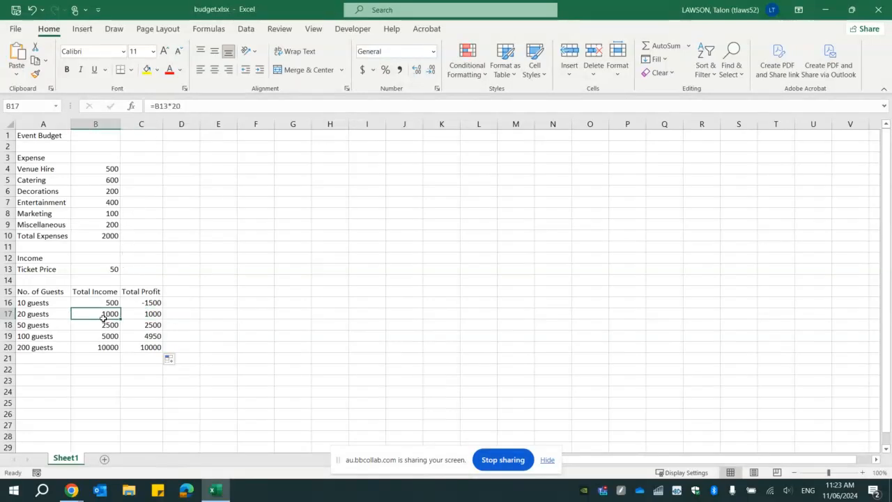
{"action": "left_click", "coordinate": [147, 315]}
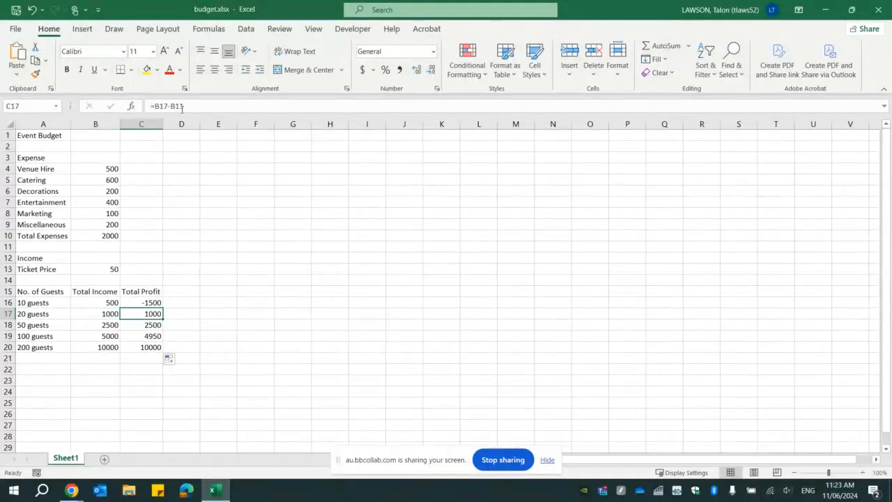
{"action": "left_click", "coordinate": [112, 249]}
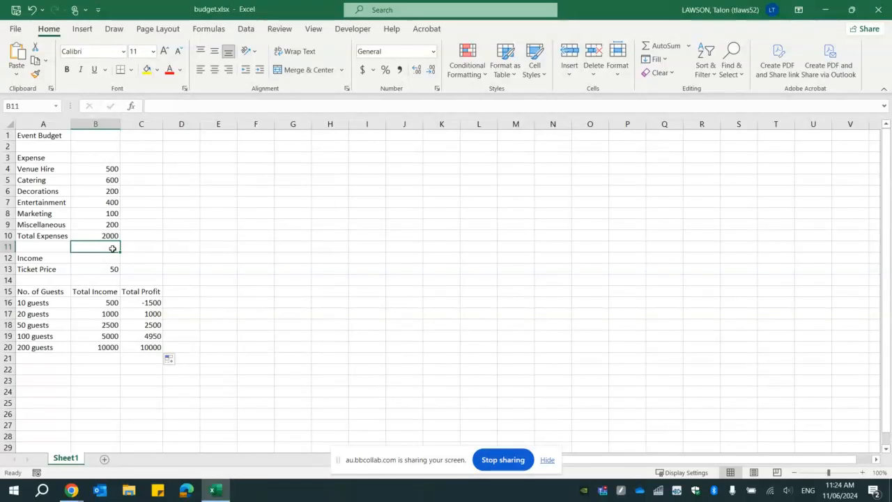
{"action": "left_click", "coordinate": [140, 302]}
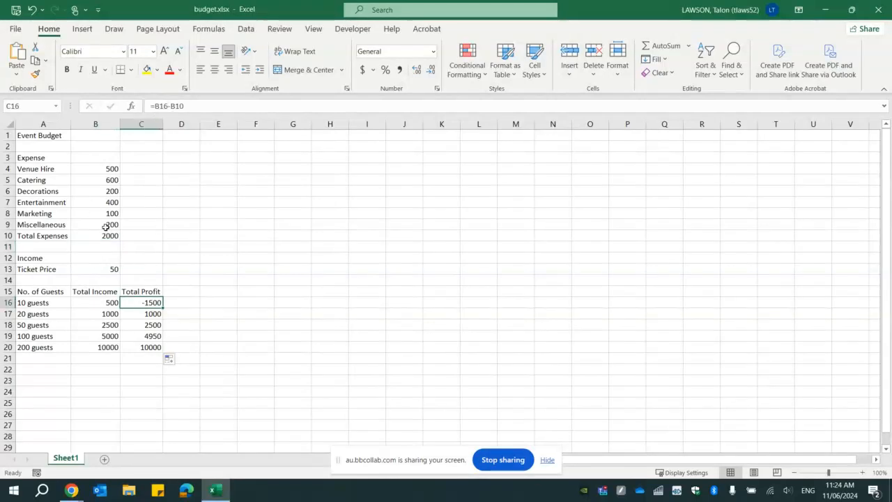
{"action": "left_click", "coordinate": [142, 314]}
{"action": "left_click", "coordinate": [108, 314]}
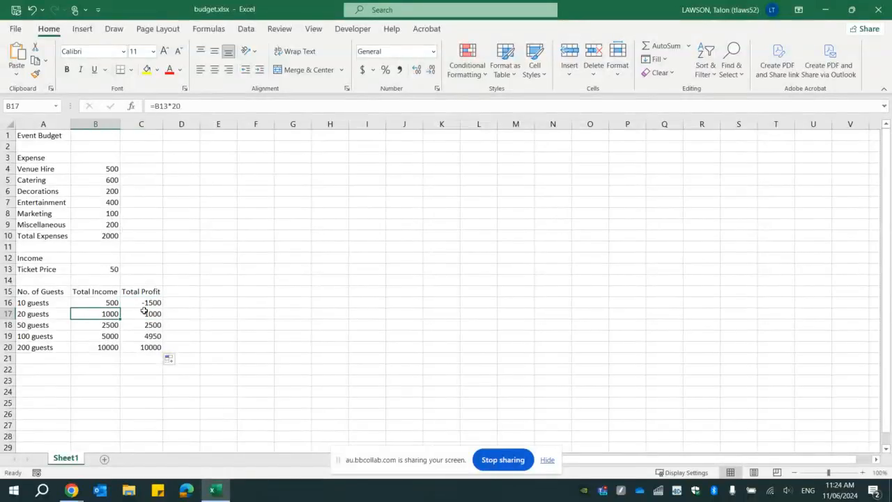
{"action": "left_click", "coordinate": [138, 314]}
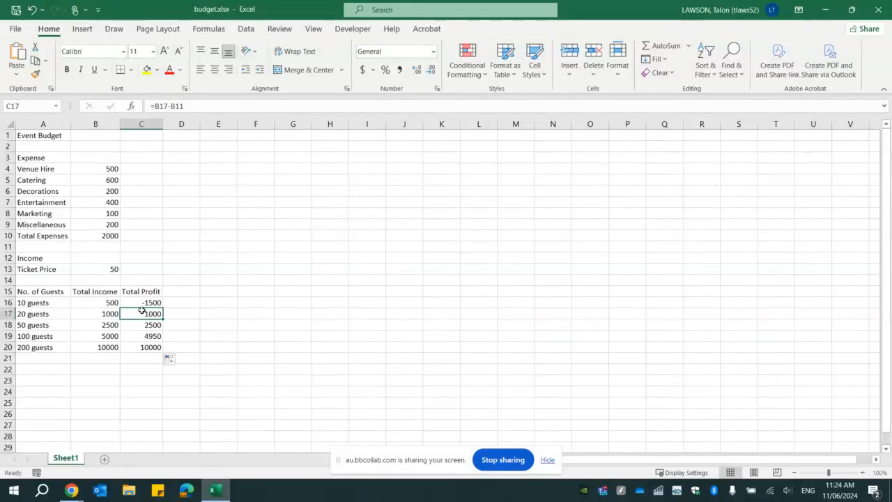
{"action": "left_click", "coordinate": [176, 106]}
{"action": "left_click", "coordinate": [100, 245]}
{"action": "left_click", "coordinate": [107, 225]}
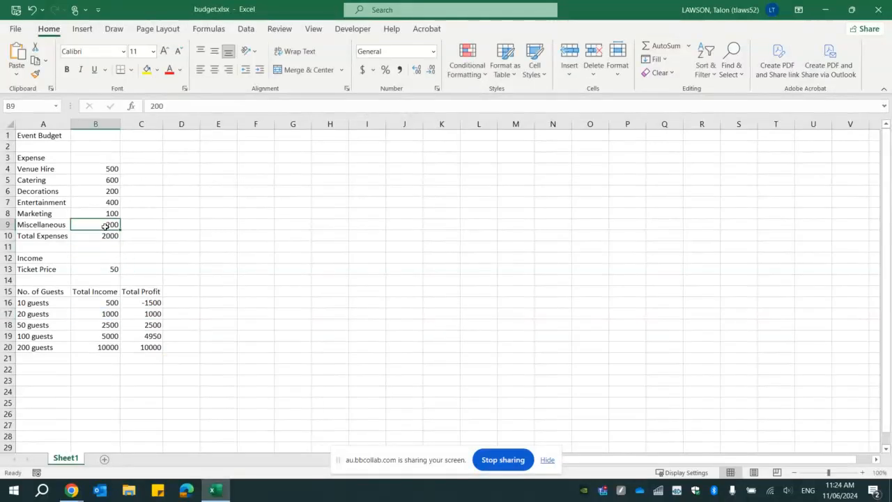
{"action": "left_click", "coordinate": [105, 236]}
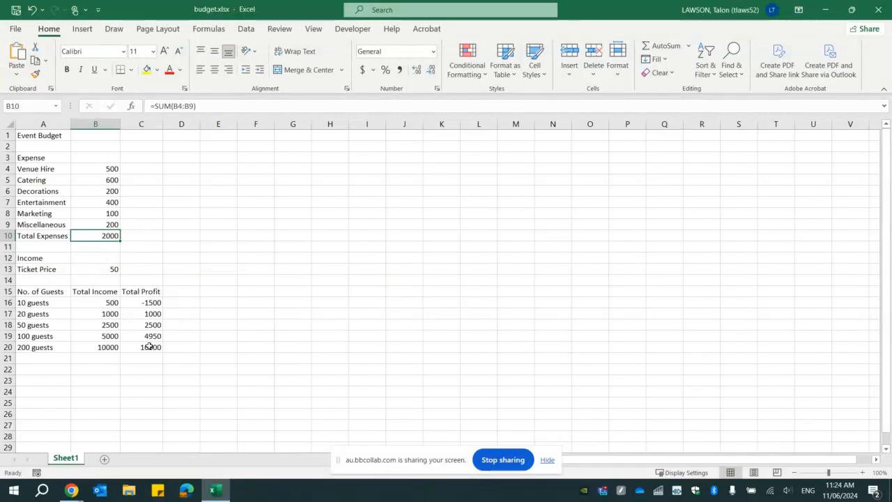
{"action": "left_click", "coordinate": [140, 304]}
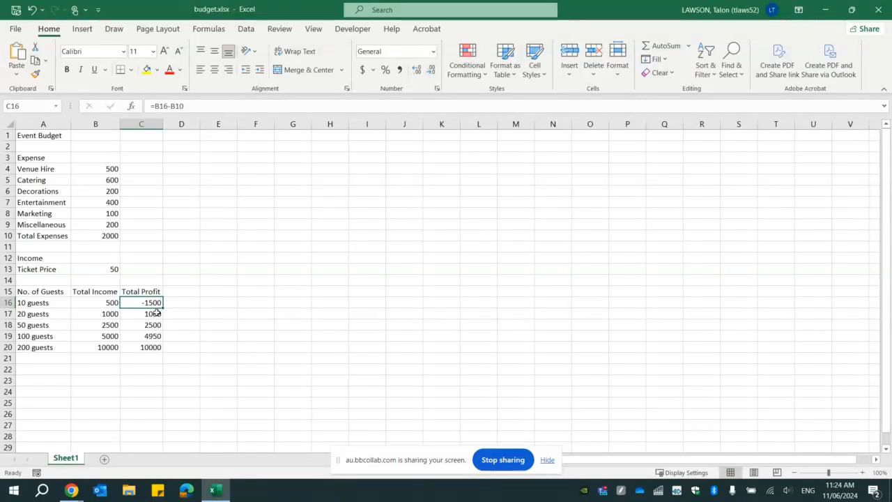
{"action": "left_click", "coordinate": [157, 312]}
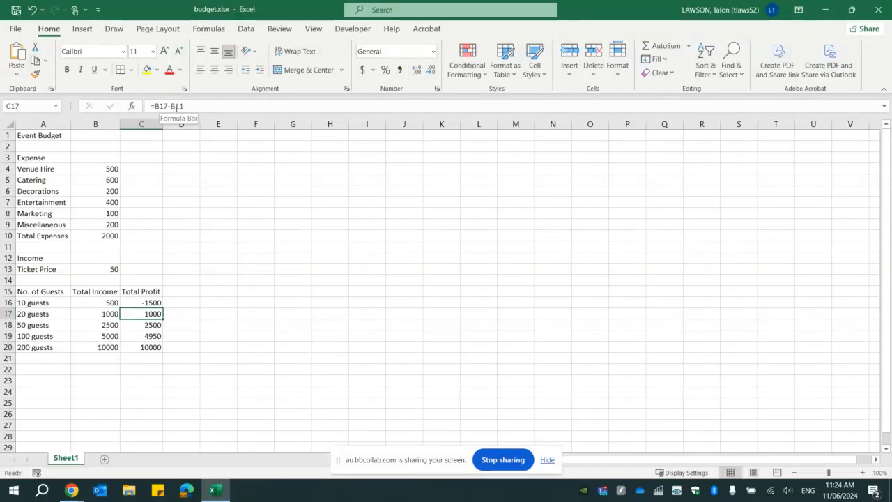
{"action": "left_click", "coordinate": [140, 300]}
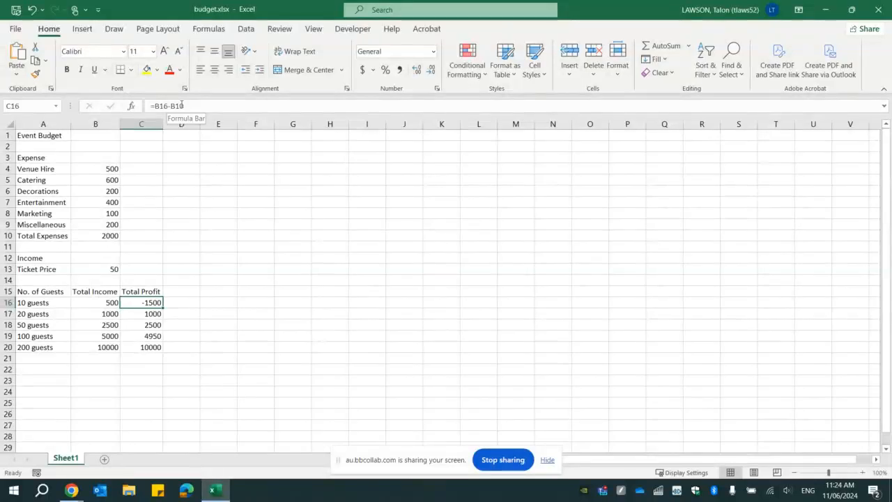
{"action": "left_click", "coordinate": [151, 314]}
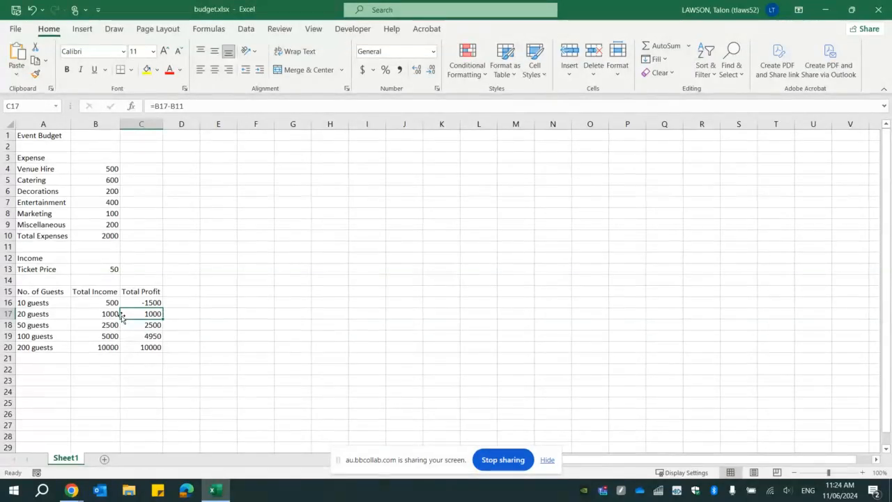
{"action": "left_click", "coordinate": [131, 303]}
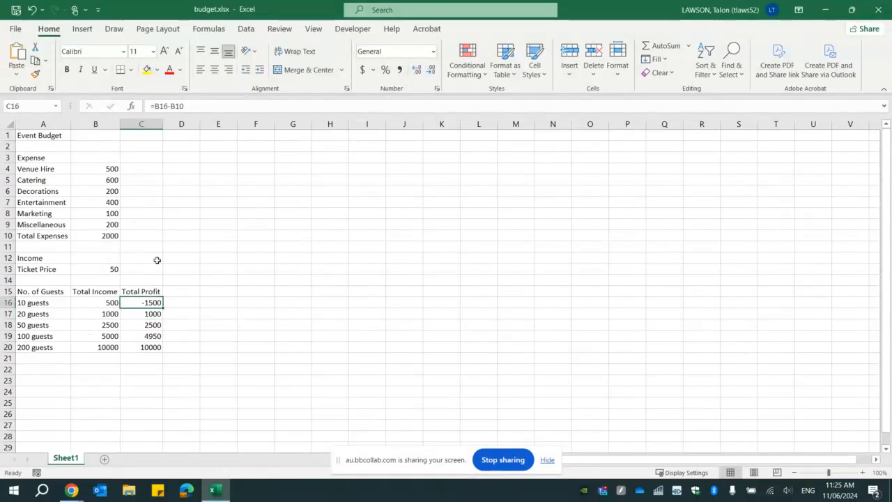
- Change C16's formula to =B16-$B$10 so the expenses reference stays fixed, still -1500
{"action": "left_click", "coordinate": [170, 106]}
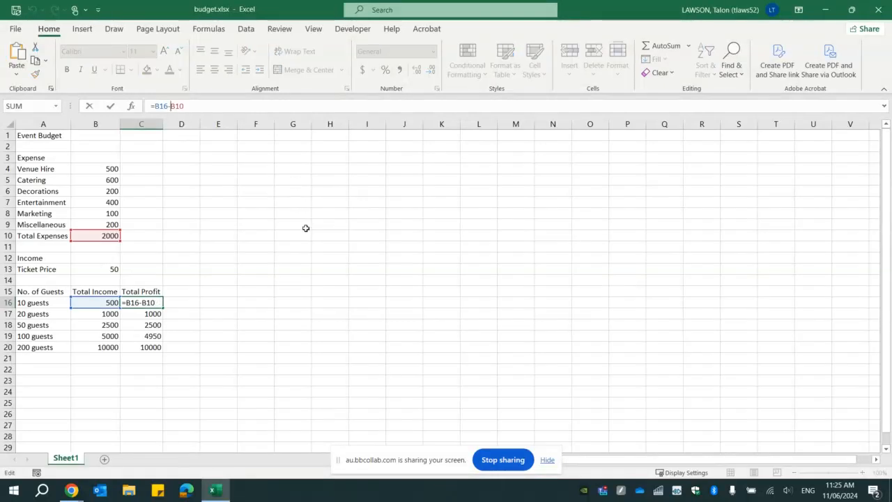
{"action": "type", "text": "$"}
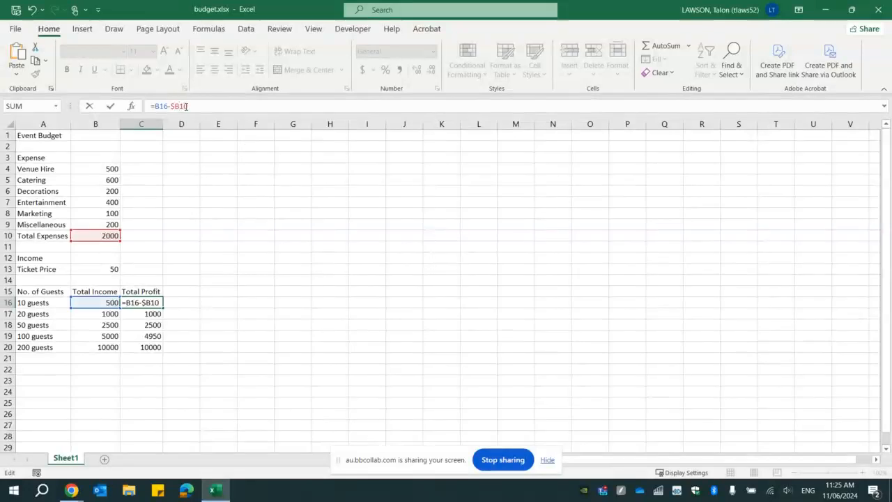
{"action": "key", "text": "Right"}
{"action": "type", "text": "$"}
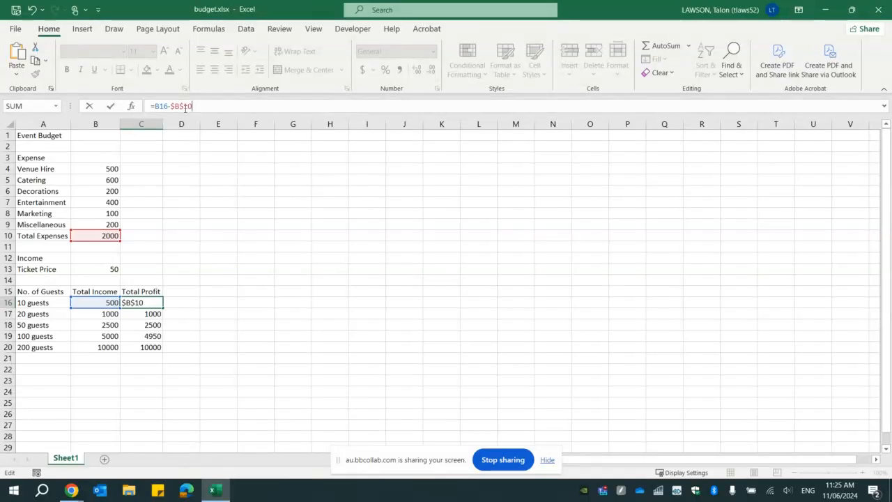
{"action": "key", "text": "Return"}
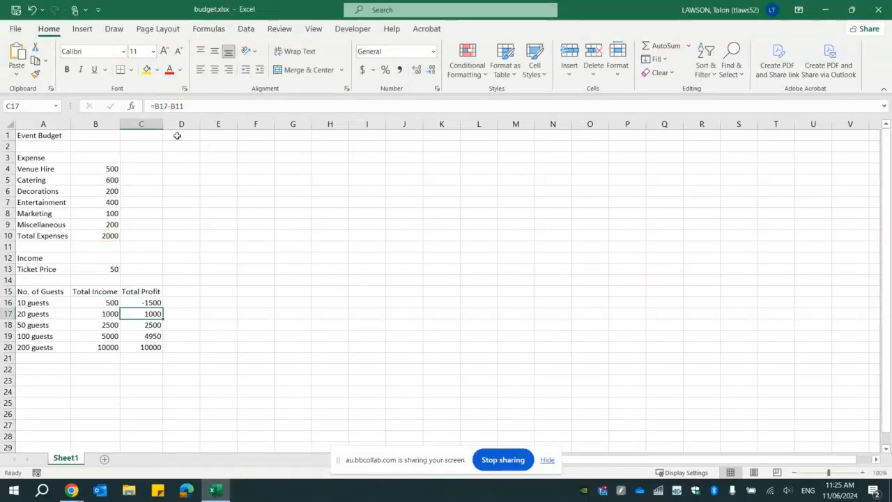
- Fill =B16-$B$10 from C16 down to C20, giving profits -1000, 500, 3000 and 8000
{"action": "left_click", "coordinate": [153, 301]}
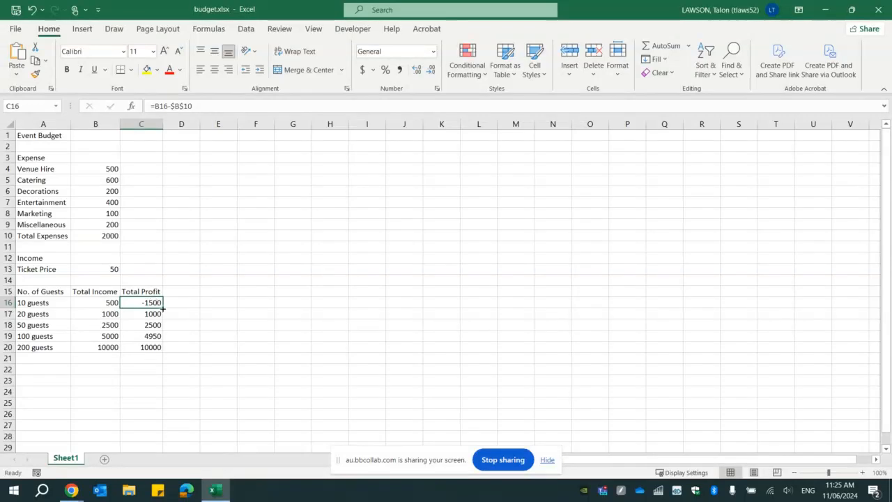
{"action": "left_click_drag", "start_coordinate": [163, 308], "coordinate": [163, 352]}
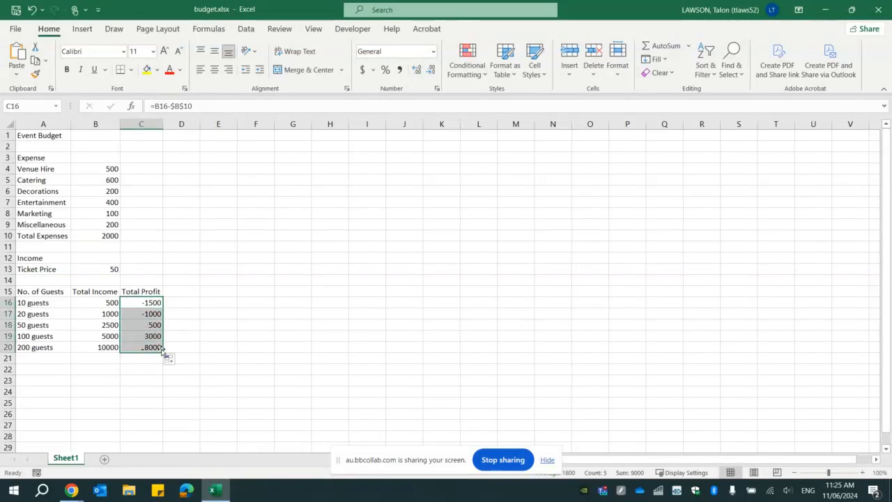
{"action": "left_click", "coordinate": [181, 311]}
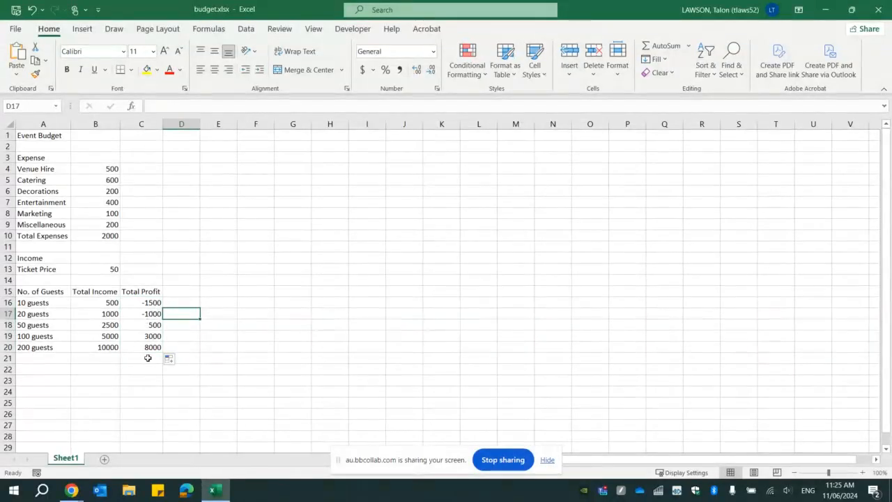
{"action": "left_click", "coordinate": [151, 315]}
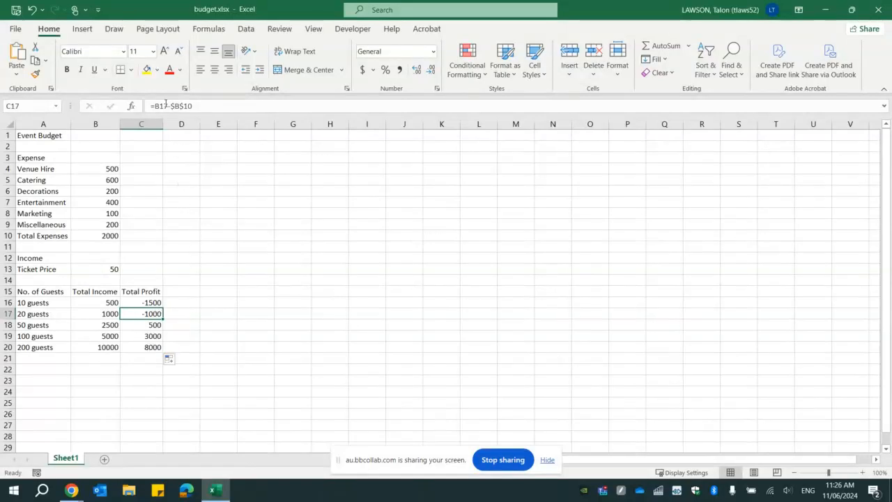
{"action": "left_click", "coordinate": [98, 315]}
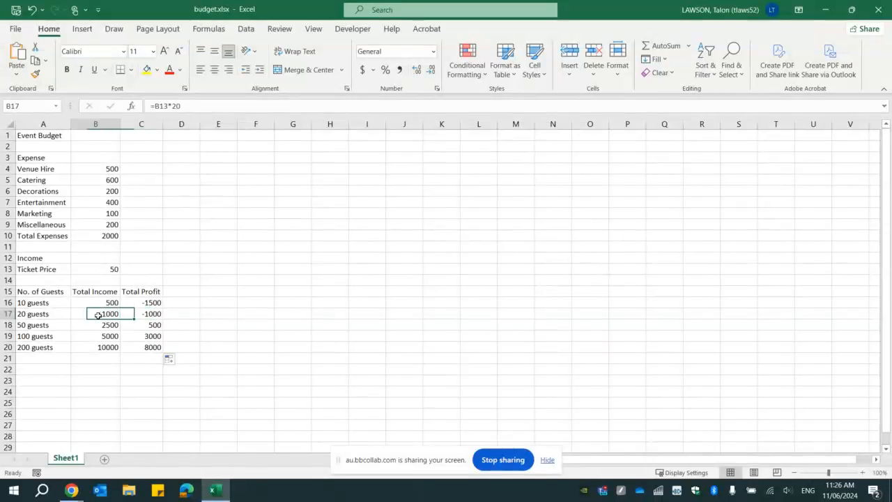
{"action": "left_click", "coordinate": [150, 314]}
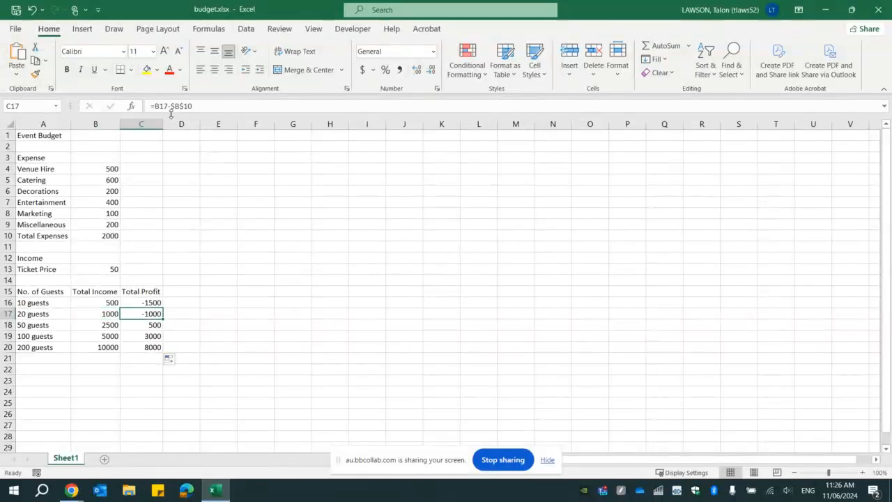
{"action": "left_click", "coordinate": [104, 236]}
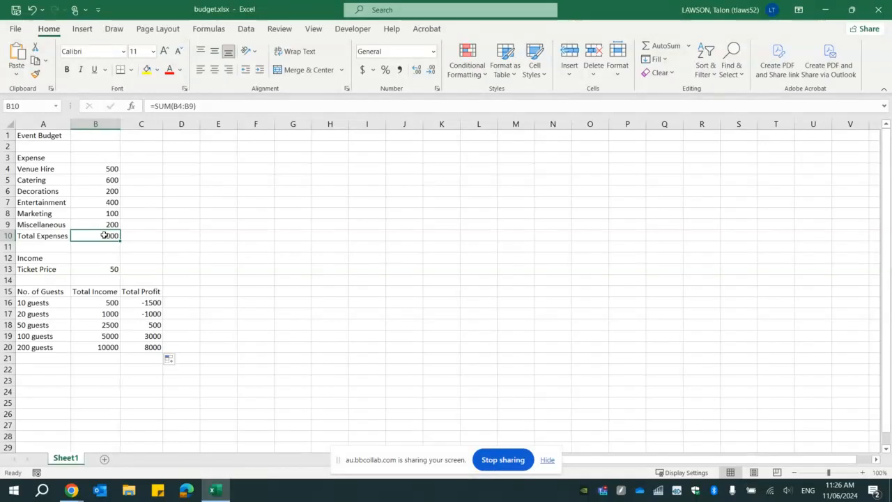
{"action": "left_click", "coordinate": [110, 325]}
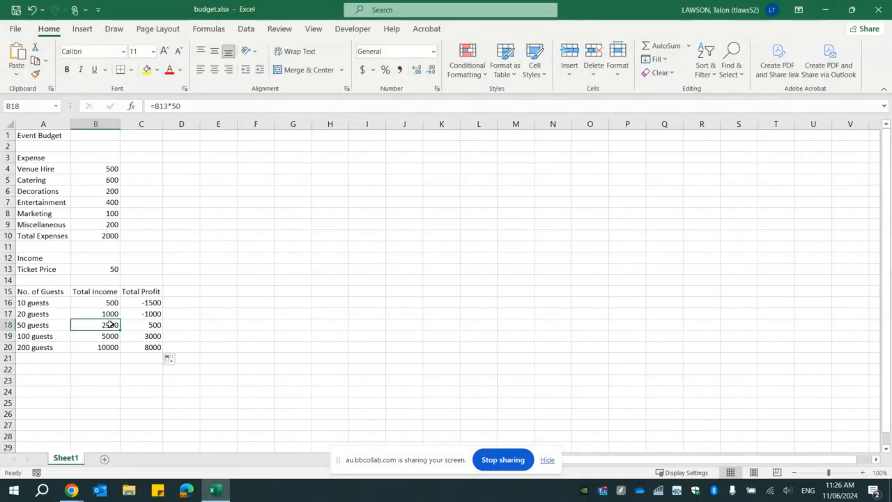
{"action": "left_click", "coordinate": [142, 322]}
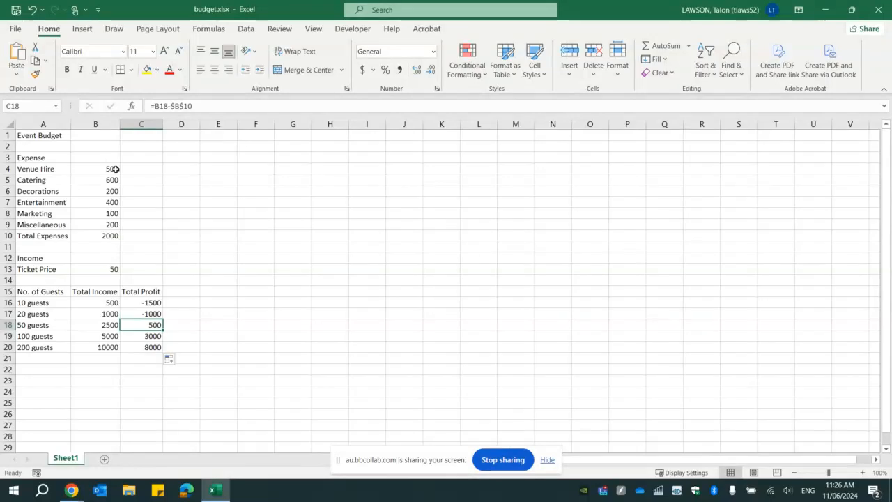
{"action": "left_click", "coordinate": [98, 306]}
{"action": "left_click", "coordinate": [94, 312]}
{"action": "left_click", "coordinate": [143, 312]}
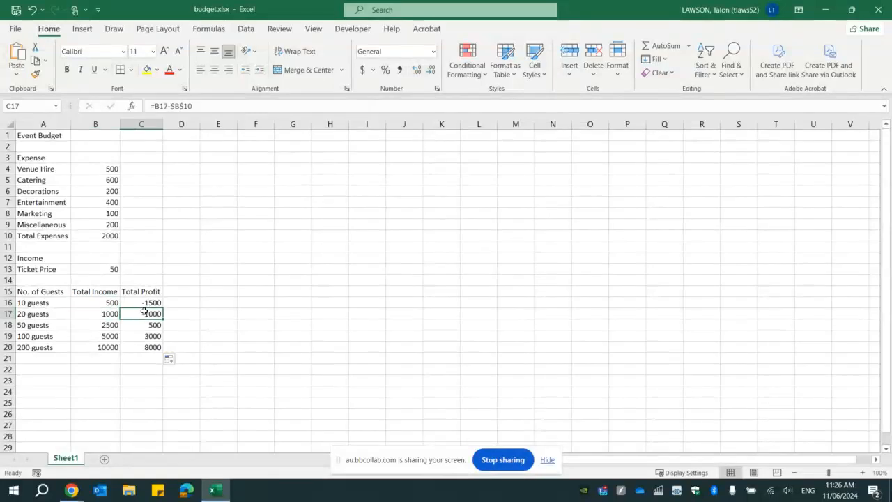
{"action": "left_click", "coordinate": [145, 336]}
{"action": "left_click", "coordinate": [146, 325]}
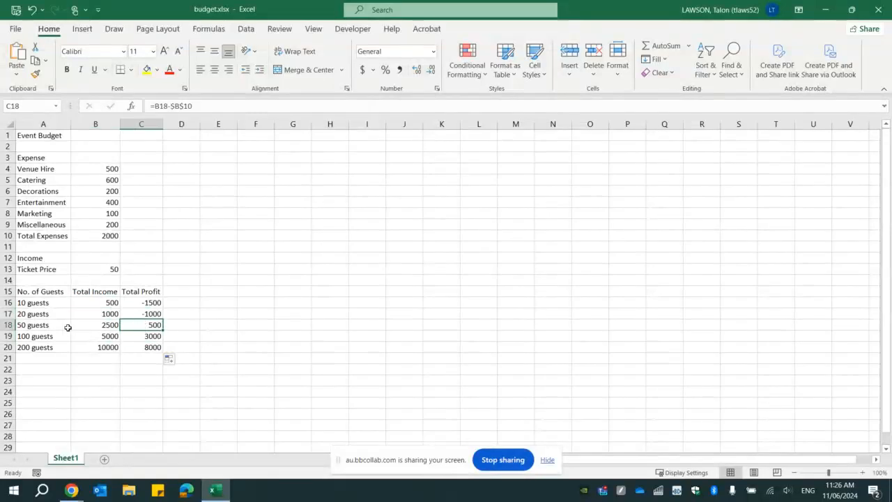
{"action": "left_click", "coordinate": [141, 347]}
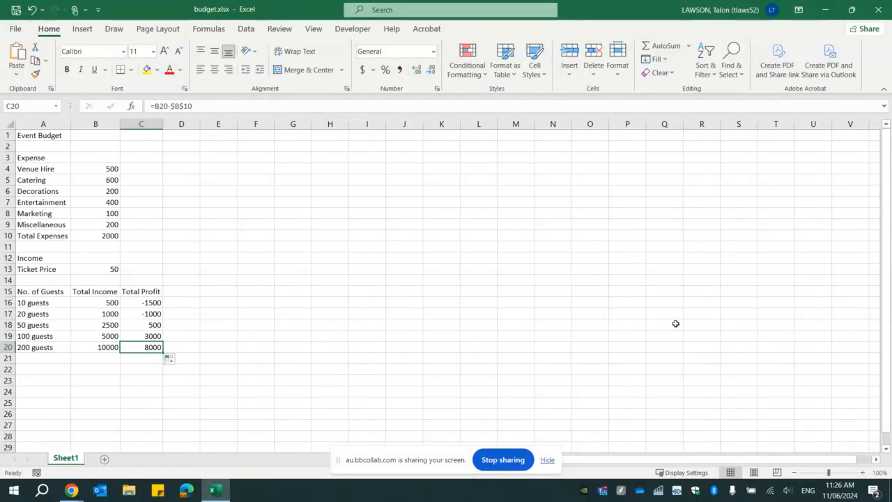
{"action": "left_click", "coordinate": [71, 490]}
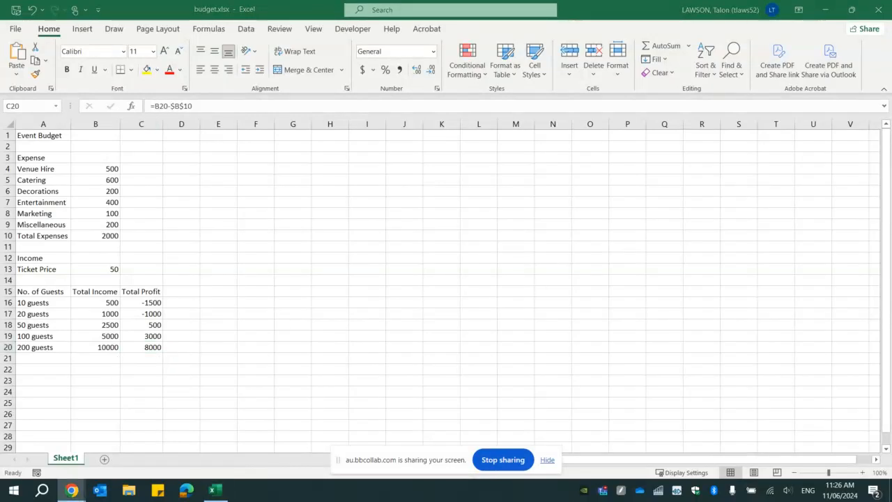